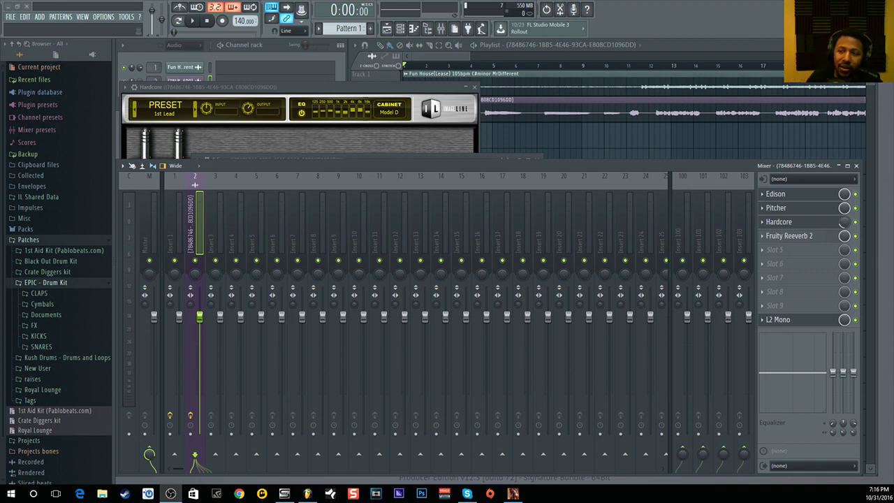
Bring the playlist forward, zoom out to fit the whole vocal clip, and start playback.
{"action": "scroll", "coordinate": [442, 66], "scroll_direction": "down", "scroll_amount": 3}
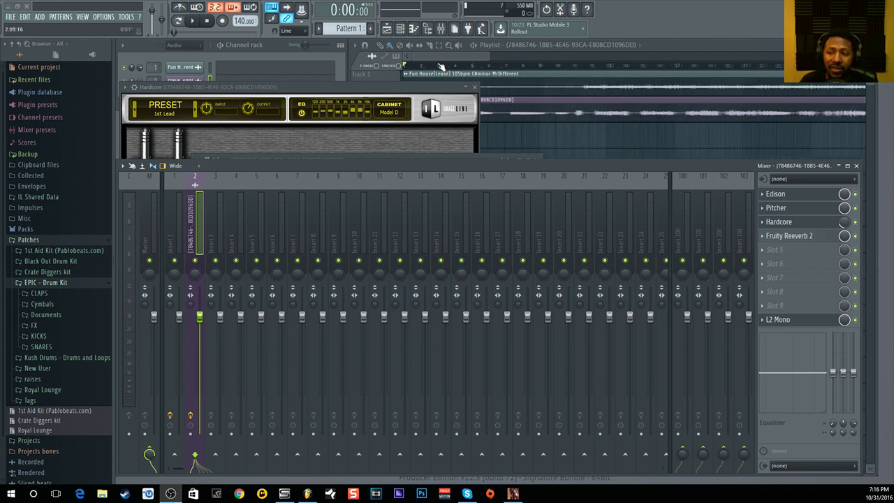
{"action": "left_click", "coordinate": [448, 55]}
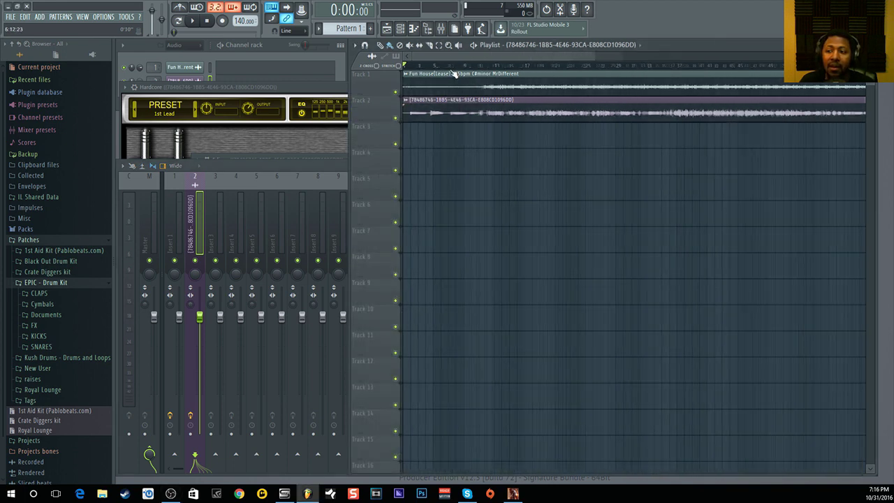
{"action": "scroll", "coordinate": [454, 72], "scroll_direction": "down", "scroll_amount": 3}
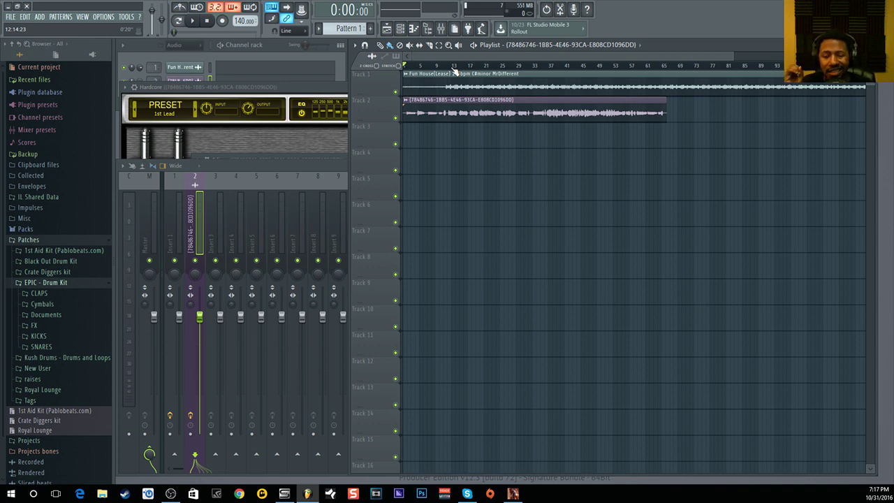
{"action": "left_click", "coordinate": [198, 22]}
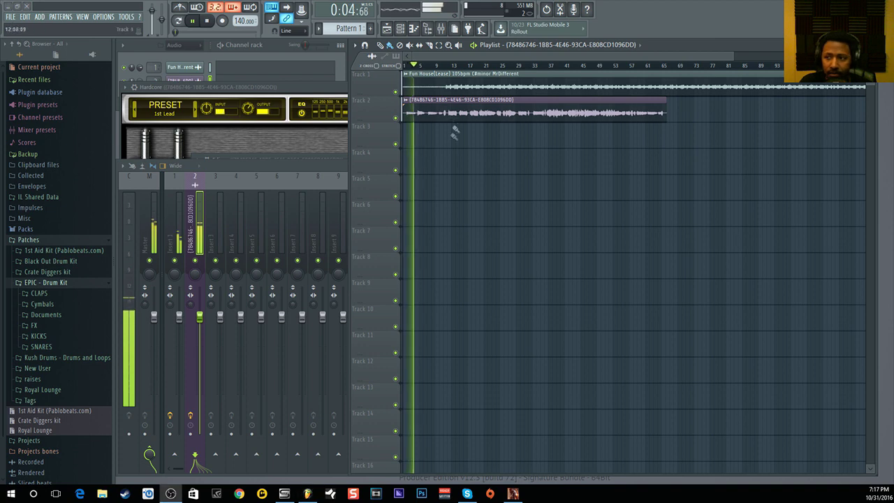
Bring up the mixer, check the vocal recording in the track 2 Edison window, and close that window.
{"action": "left_click", "coordinate": [441, 28]}
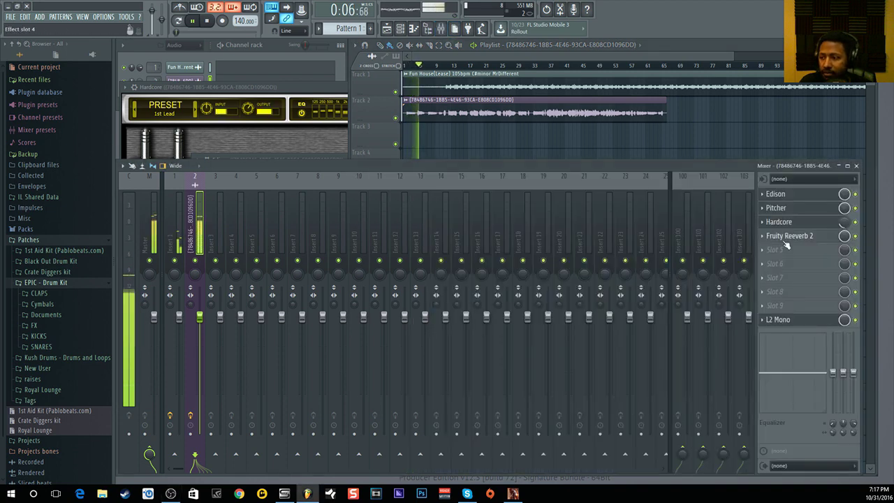
{"action": "left_click", "coordinate": [810, 323]}
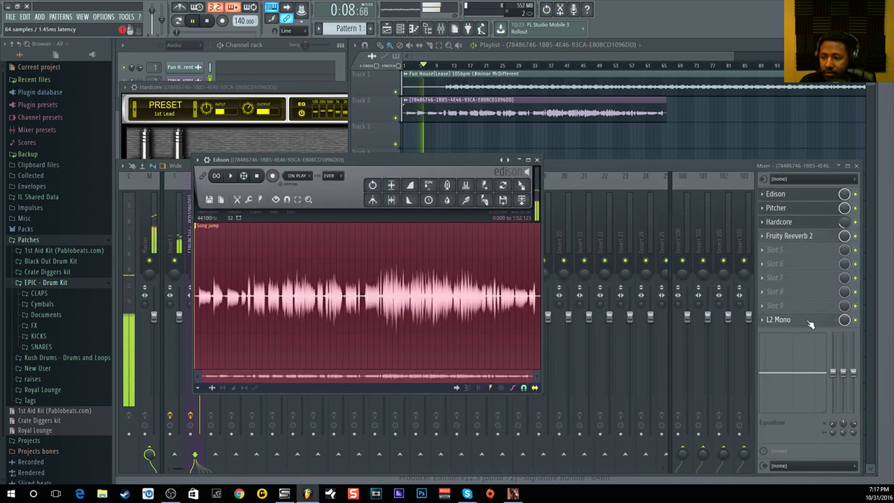
{"action": "left_click", "coordinate": [810, 322]}
{"action": "left_click", "coordinate": [436, 171]}
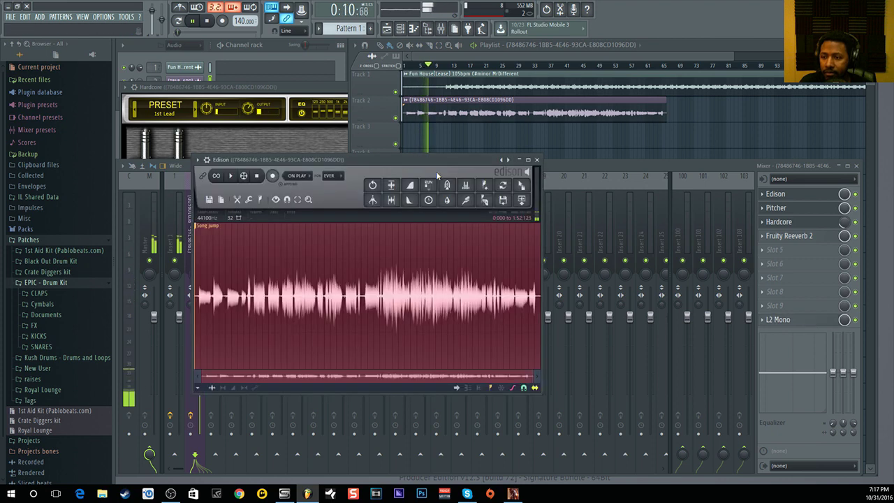
{"action": "left_click", "coordinate": [535, 161]}
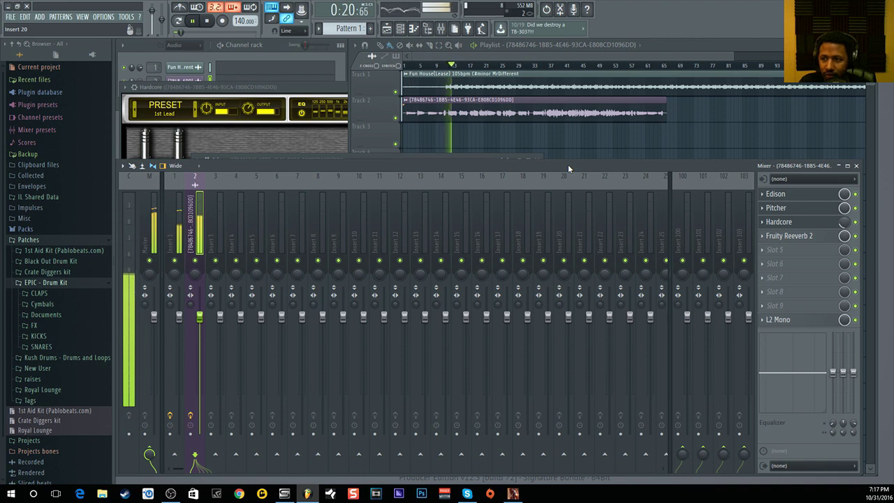
Open the Pitcher effect on the vocal's mixer track and adjust its correction speed.
{"action": "left_click", "coordinate": [791, 207]}
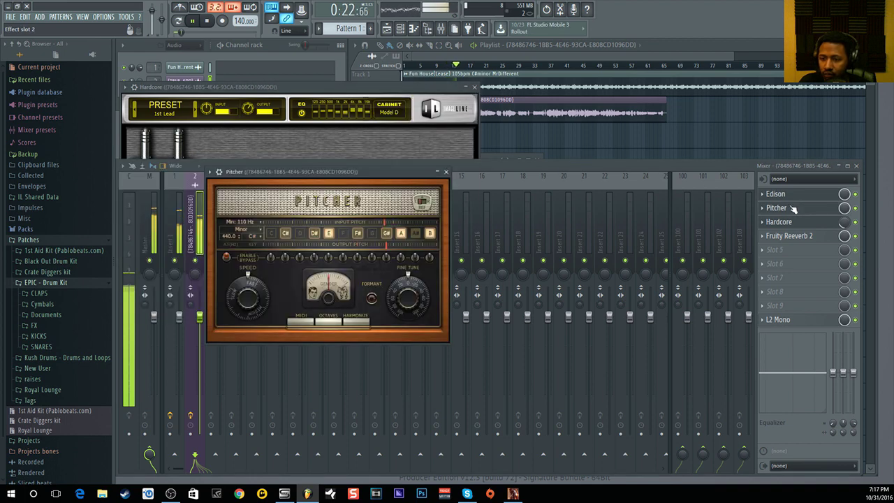
{"action": "left_click_drag", "start_coordinate": [248, 298], "coordinate": [247, 319]}
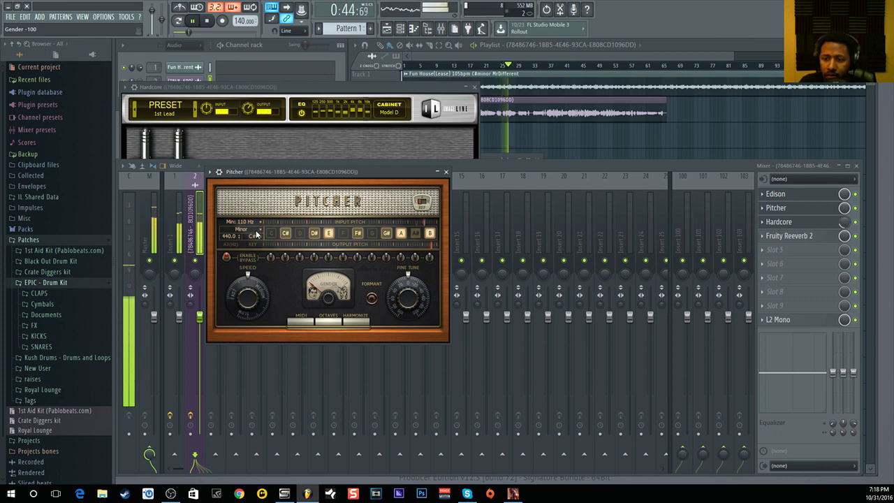
Try Pitcher minimum frequencies of 25 Hz and 55 Hz during playback, and settle on 80 Hz.
{"action": "left_click", "coordinate": [241, 230]}
{"action": "left_click", "coordinate": [241, 224]}
{"action": "left_click", "coordinate": [241, 223]}
{"action": "left_click", "coordinate": [277, 245]}
{"action": "left_click", "coordinate": [250, 223]}
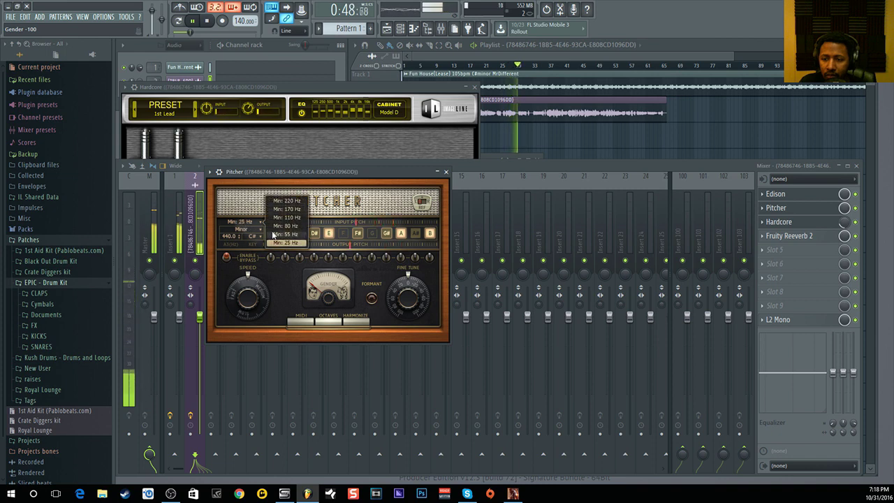
{"action": "left_click", "coordinate": [273, 236]}
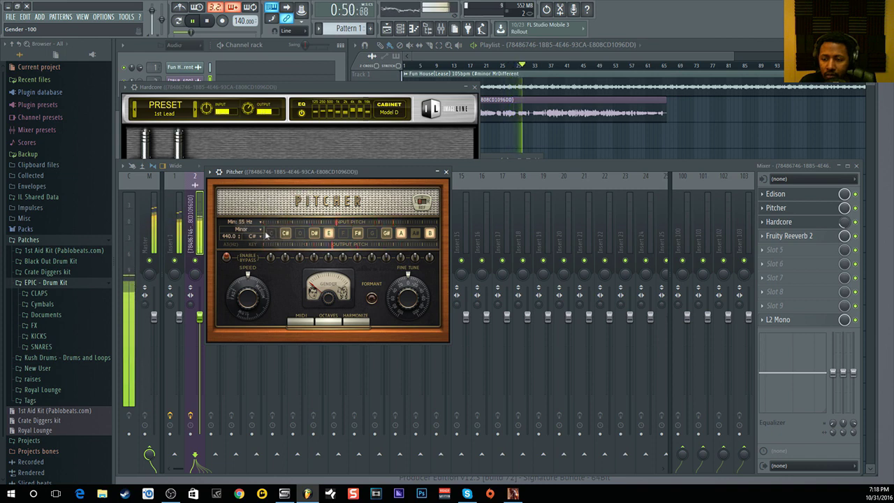
{"action": "left_click", "coordinate": [252, 223]}
{"action": "left_click", "coordinate": [283, 229]}
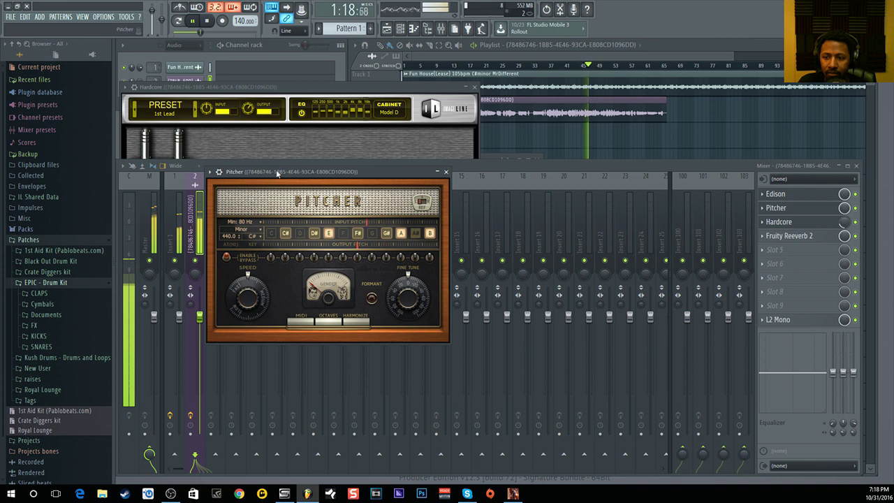
Stop the song playback and move the Pitcher window clear of most mixer strips.
{"action": "left_click_drag", "start_coordinate": [276, 174], "coordinate": [236, 179]}
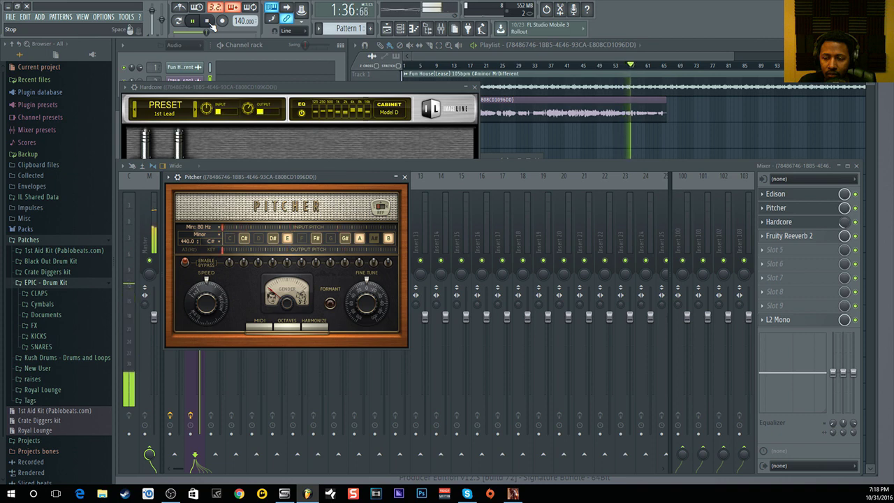
{"action": "left_click", "coordinate": [208, 22]}
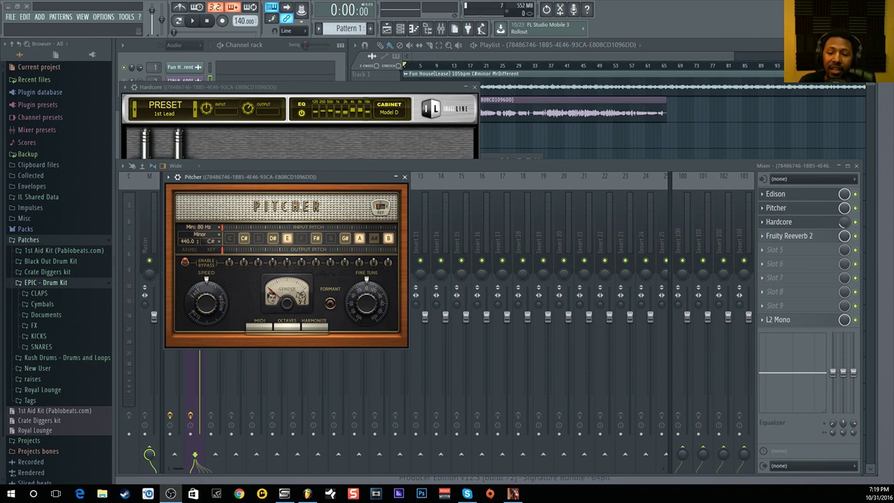
{"action": "left_click_drag", "start_coordinate": [294, 179], "coordinate": [246, 126]}
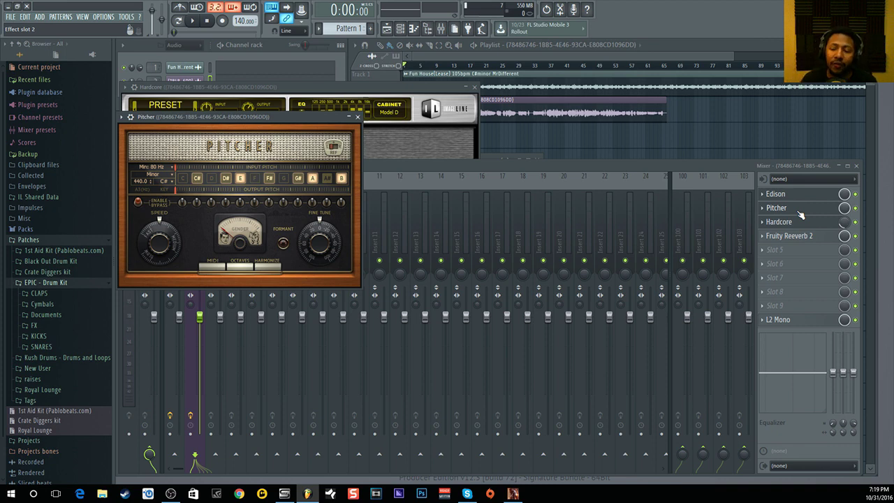
Review the vocal track's effect chain by showing Edison, and return to the Pitcher window.
{"action": "left_click", "coordinate": [797, 209]}
{"action": "left_click", "coordinate": [797, 210]}
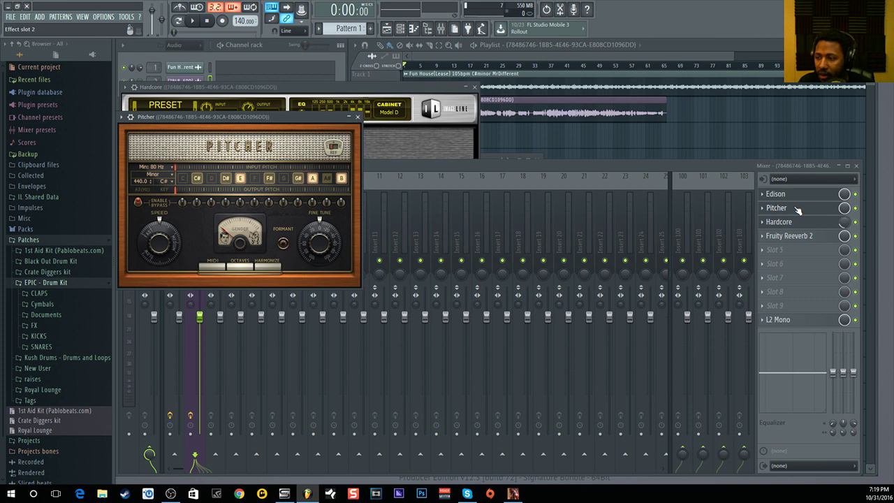
{"action": "left_click", "coordinate": [795, 199]}
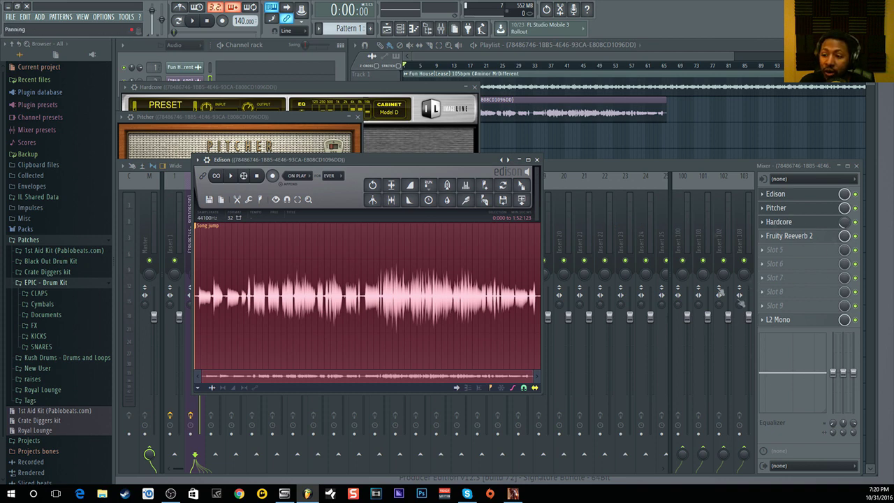
{"action": "left_click", "coordinate": [777, 207]}
{"action": "left_click", "coordinate": [777, 207]}
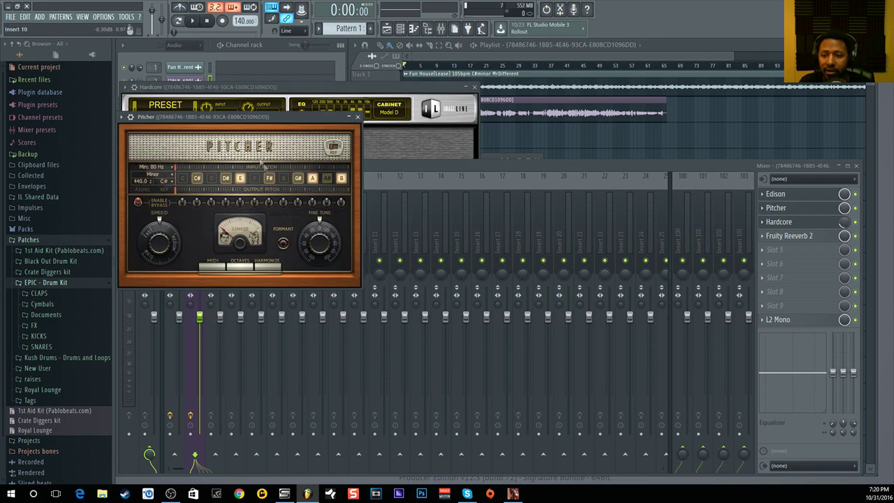
{"action": "mouse_move", "coordinate": [266, 126]}
{"action": "left_mouse_down"}
{"action": "mouse_move", "coordinate": [292, 150]}
{"action": "mouse_move", "coordinate": [258, 122]}
{"action": "left_mouse_up"}
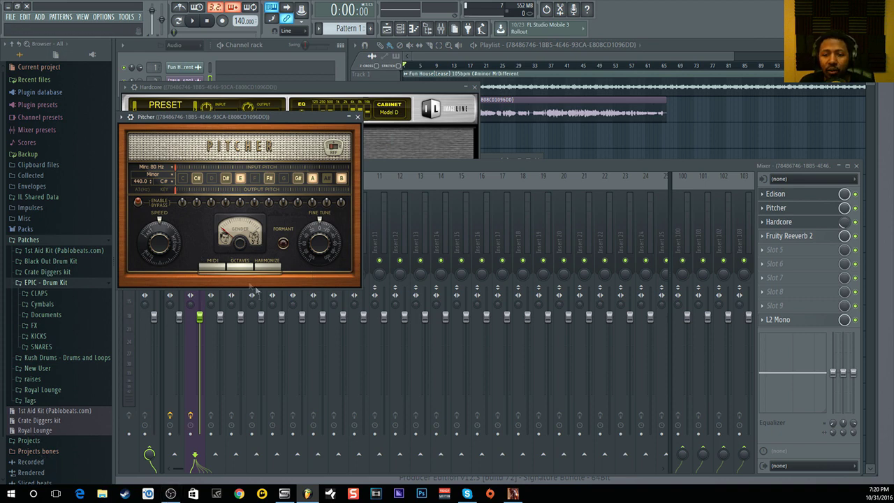
Look through Pitcher's scale options, try a 25 Hz minimum frequency, and return it to 80 Hz.
{"action": "left_click", "coordinate": [148, 177]}
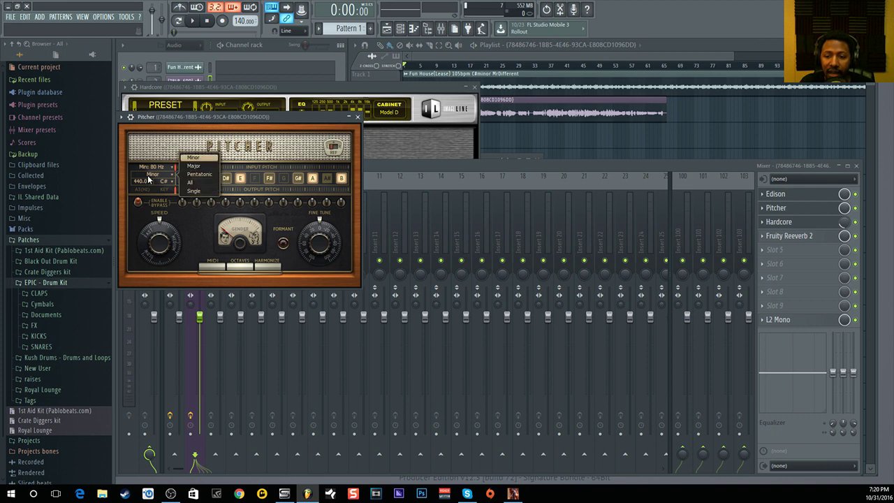
{"action": "left_click", "coordinate": [147, 176]}
{"action": "left_click", "coordinate": [151, 167]}
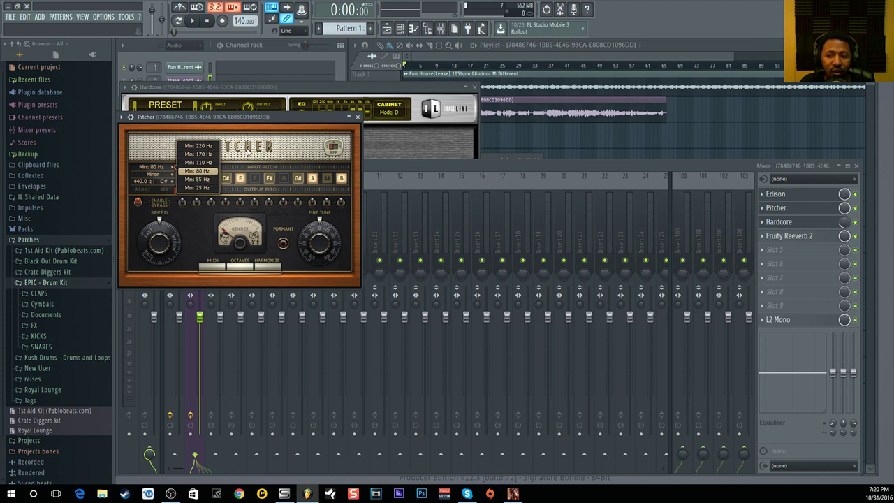
{"action": "left_click", "coordinate": [211, 190]}
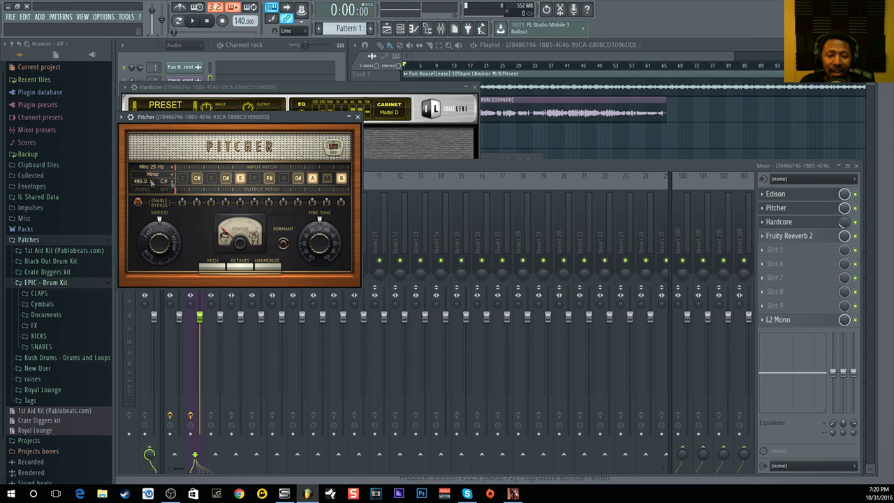
{"action": "left_click", "coordinate": [161, 169]}
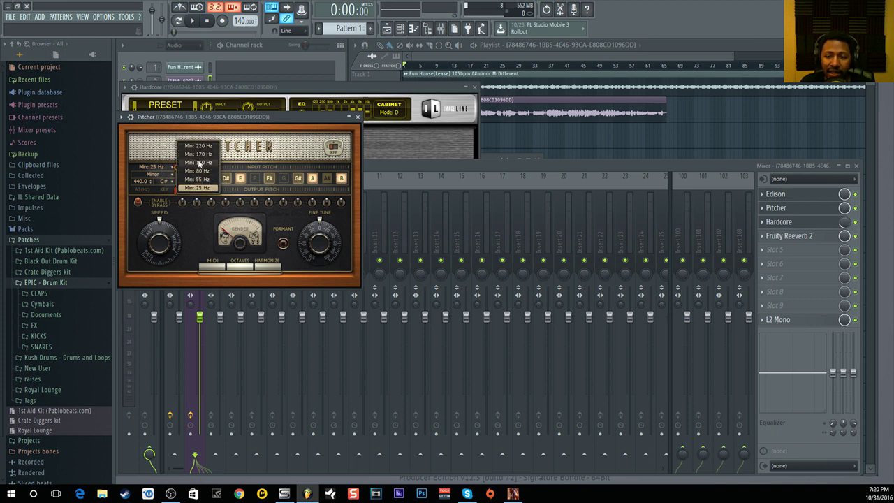
{"action": "left_click", "coordinate": [199, 170]}
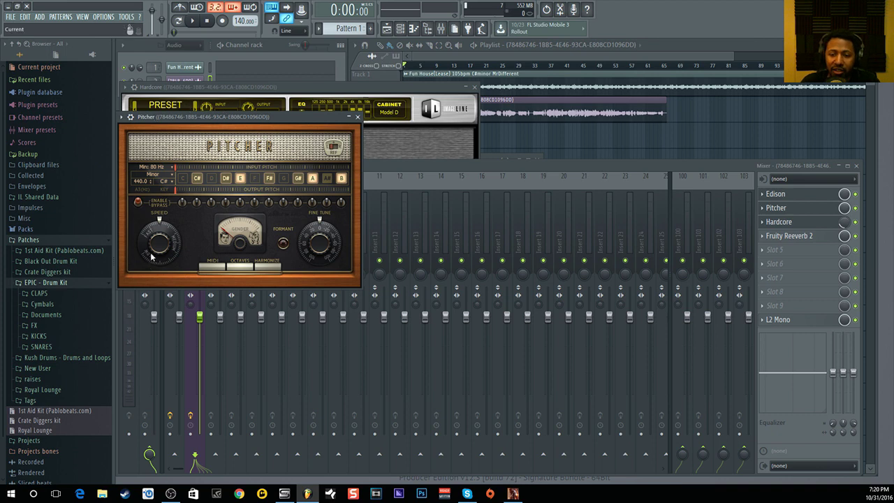
Try Pitcher's correction speed at 100 and at 0, and set it to an intermediate value.
{"action": "left_click_drag", "start_coordinate": [159, 241], "coordinate": [159, 222]}
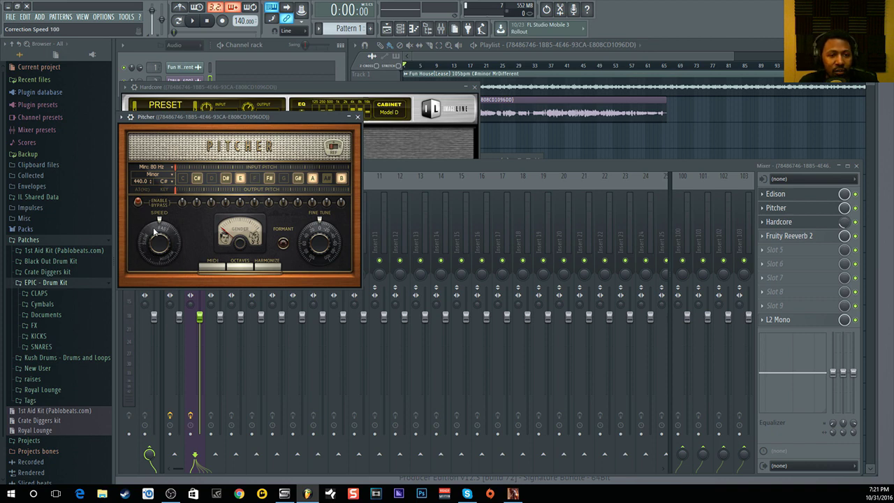
{"action": "left_click_drag", "start_coordinate": [152, 227], "coordinate": [152, 245]}
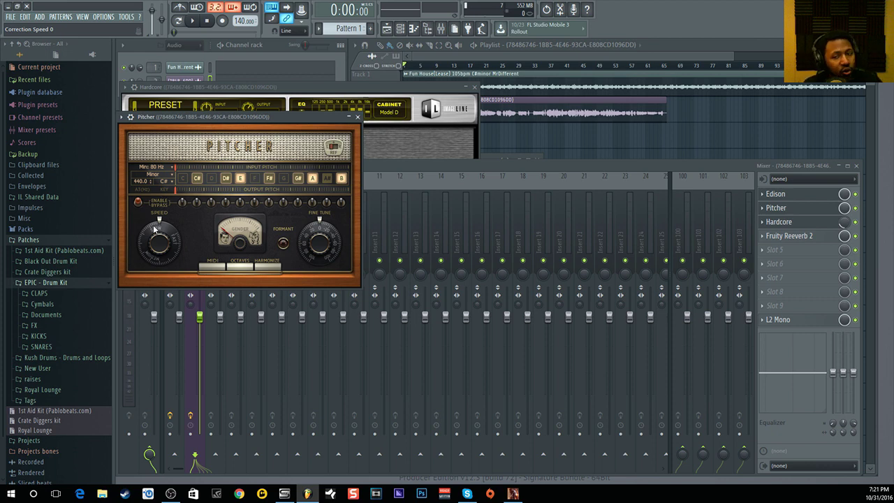
{"action": "left_click_drag", "start_coordinate": [155, 229], "coordinate": [155, 208]}
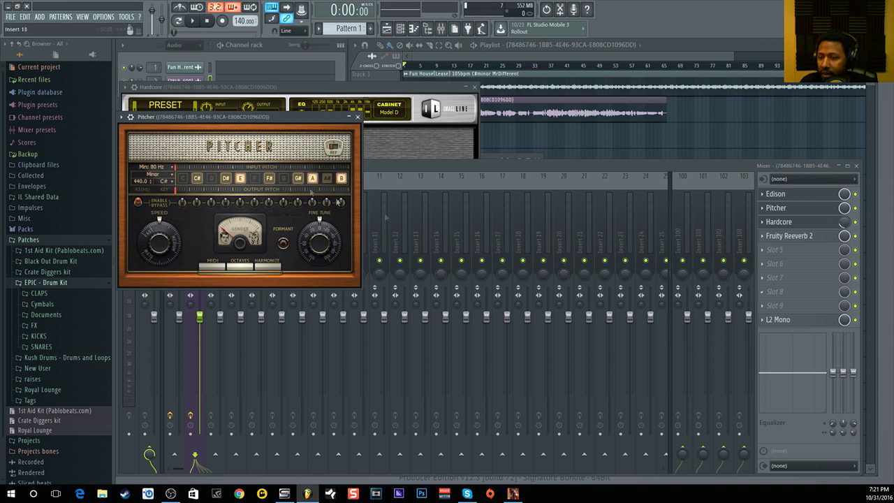
Open the Hardcore effect on the vocal track and adjust the Distortion pedal's Dist knob to about 16.
{"action": "left_click", "coordinate": [789, 225]}
{"action": "left_click", "coordinate": [791, 225]}
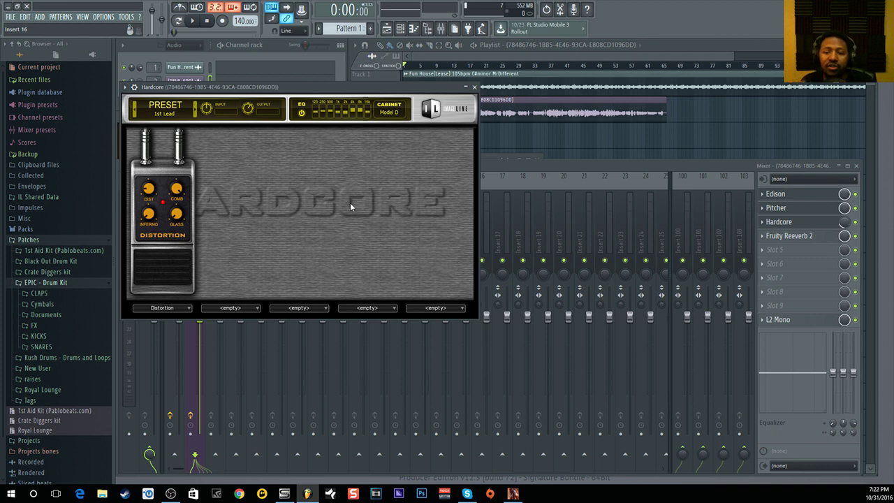
{"action": "left_click", "coordinate": [169, 278]}
{"action": "left_click", "coordinate": [169, 278]}
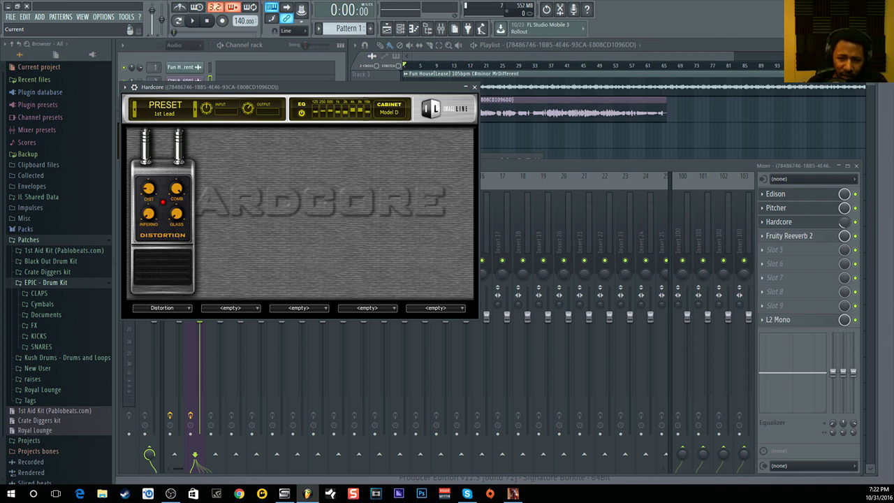
{"action": "left_click_drag", "start_coordinate": [148, 189], "coordinate": [149, 187]}
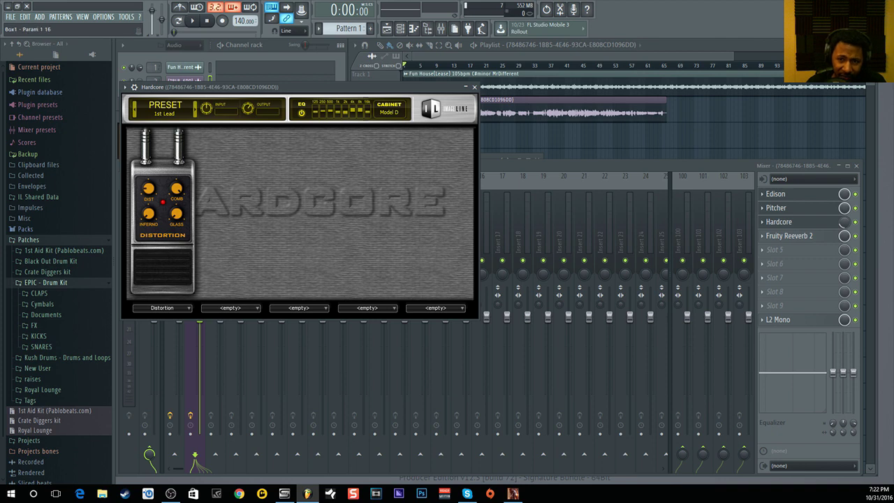
{"action": "left_click_drag", "start_coordinate": [152, 191], "coordinate": [152, 188]}
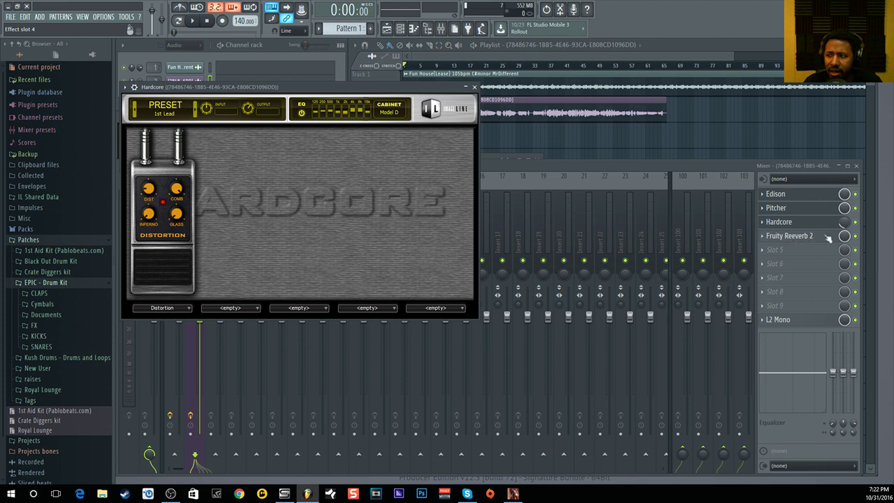
Raise Hardcore's mix level to 100% and place the song position at bar 17 in the playlist.
{"action": "left_click", "coordinate": [843, 222]}
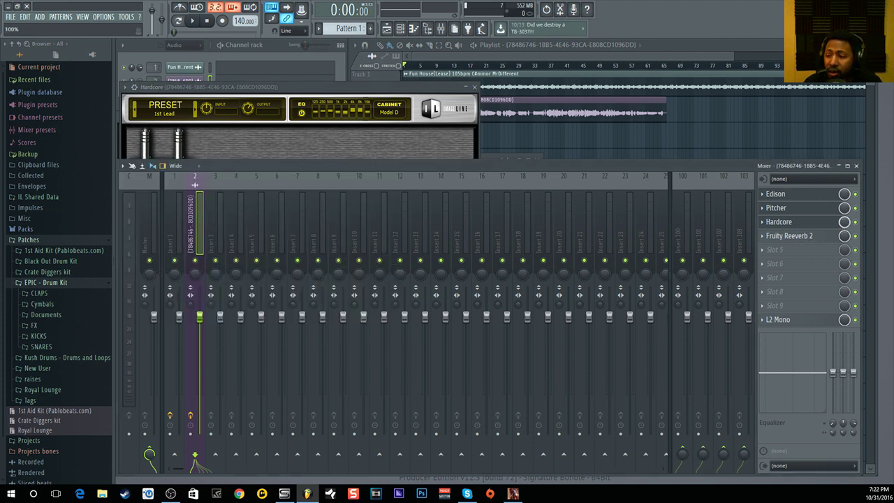
{"action": "left_click", "coordinate": [462, 53]}
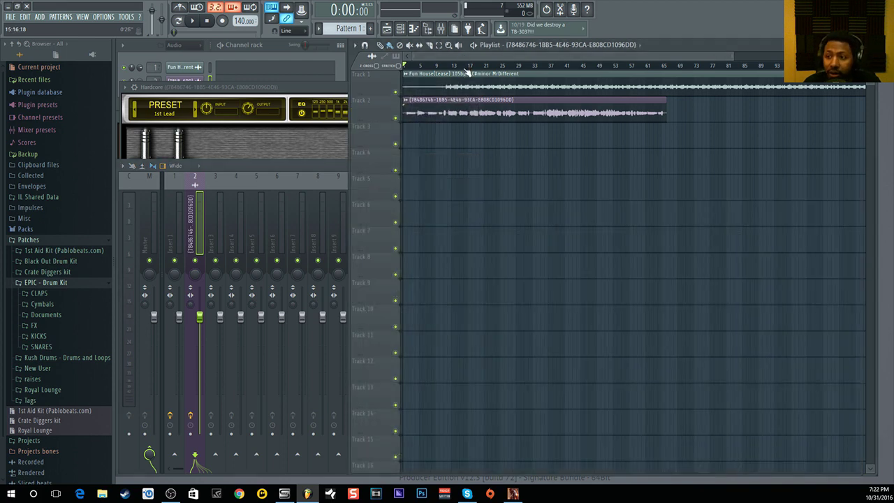
{"action": "left_click", "coordinate": [470, 68]}
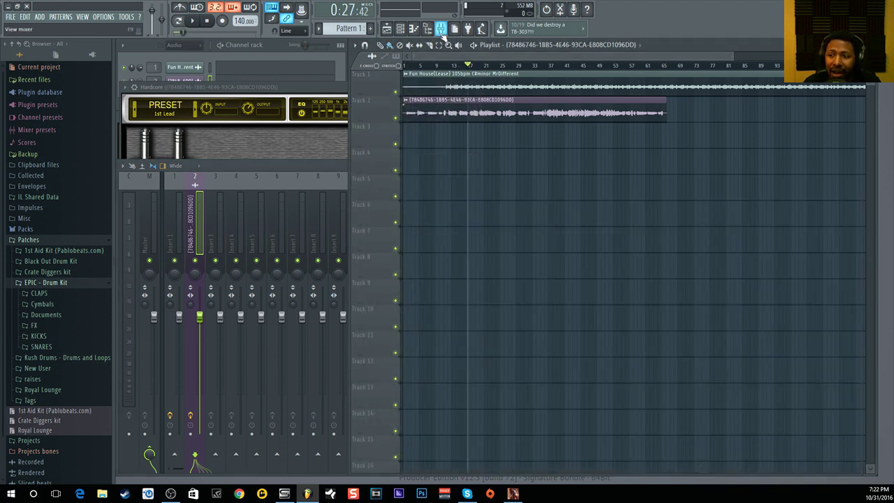
Play the song from bar 17, lower Hardcore's mix level to 30% in the mixer, and stop playback.
{"action": "left_click", "coordinate": [441, 28]}
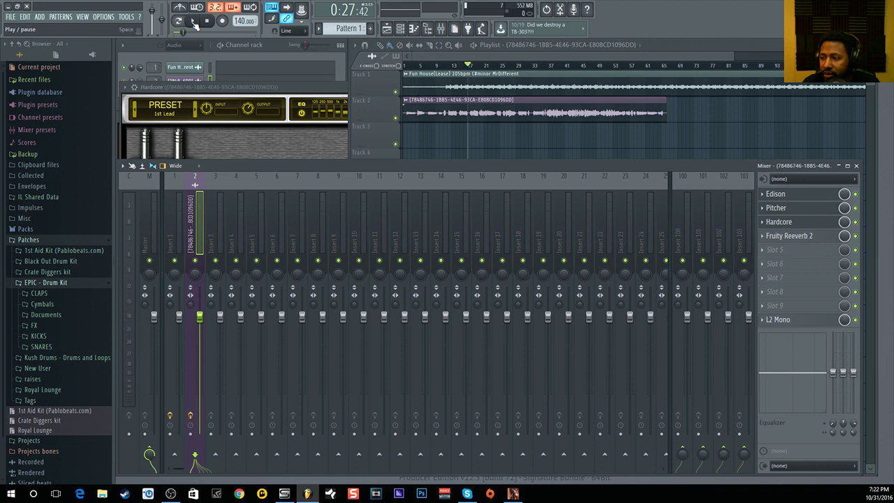
{"action": "left_click", "coordinate": [195, 23]}
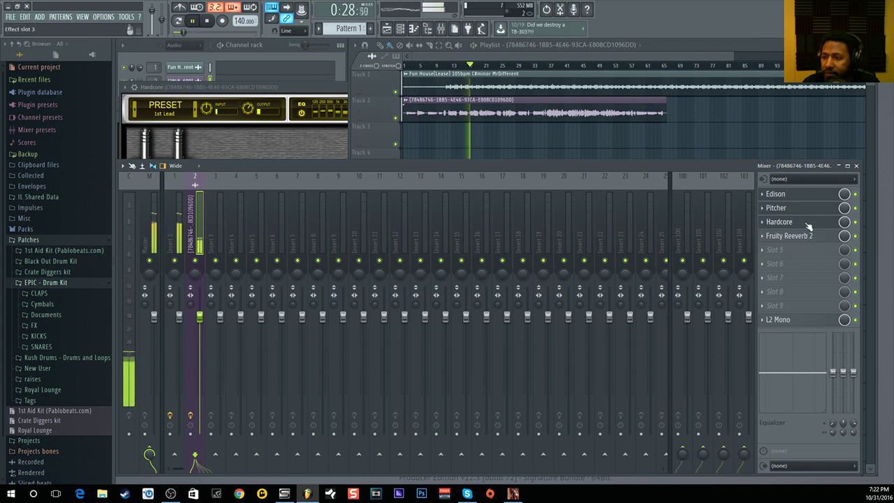
{"action": "left_click_drag", "start_coordinate": [846, 225], "coordinate": [846, 267]}
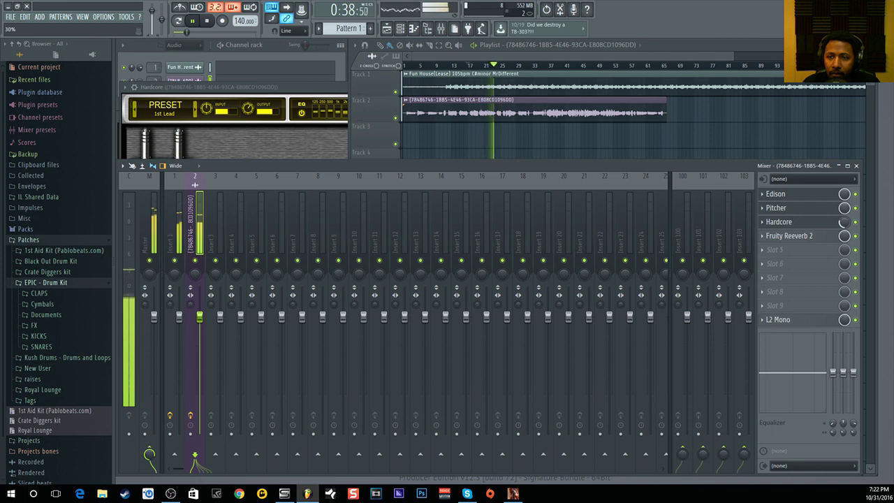
{"action": "left_click", "coordinate": [209, 21]}
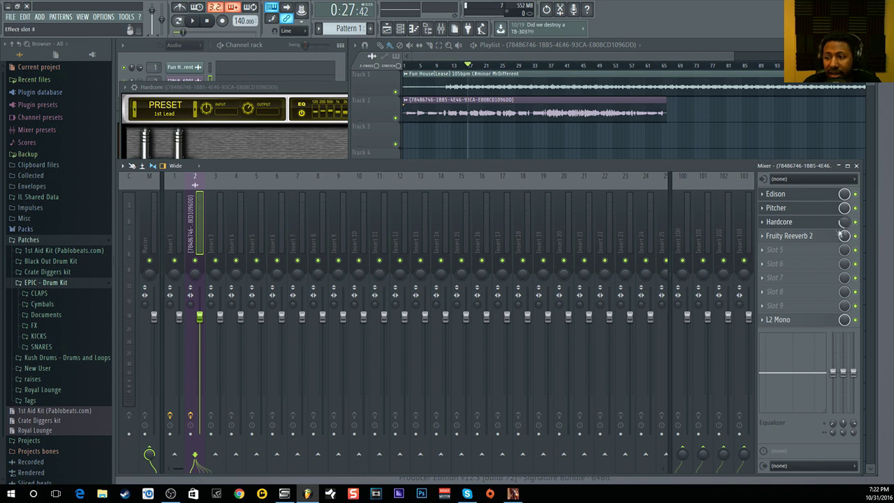
Look over the Hardcore effect's Distortion pedal once more, and close the Hardcore and Edison windows.
{"action": "left_click", "coordinate": [802, 224]}
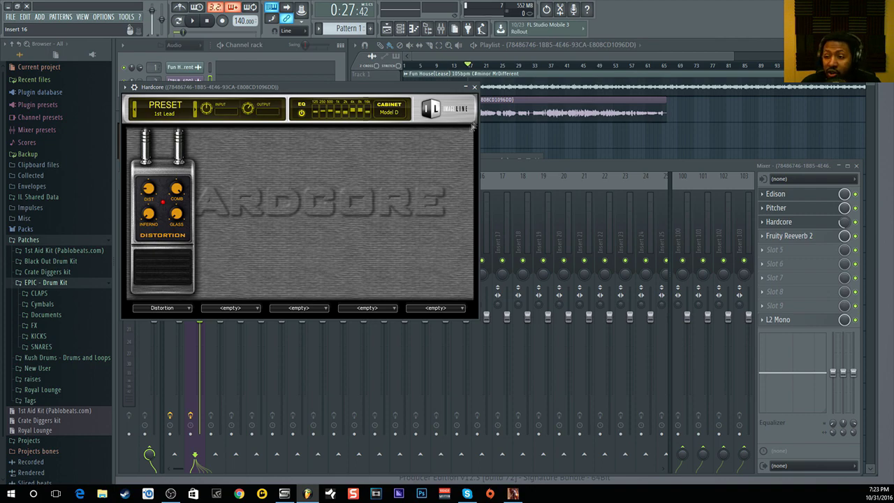
{"action": "left_click", "coordinate": [474, 87]}
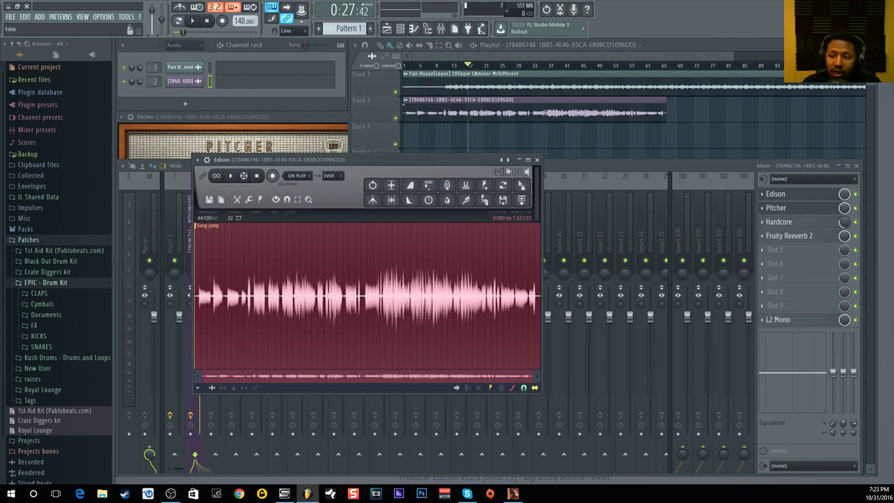
{"action": "left_click", "coordinate": [535, 160]}
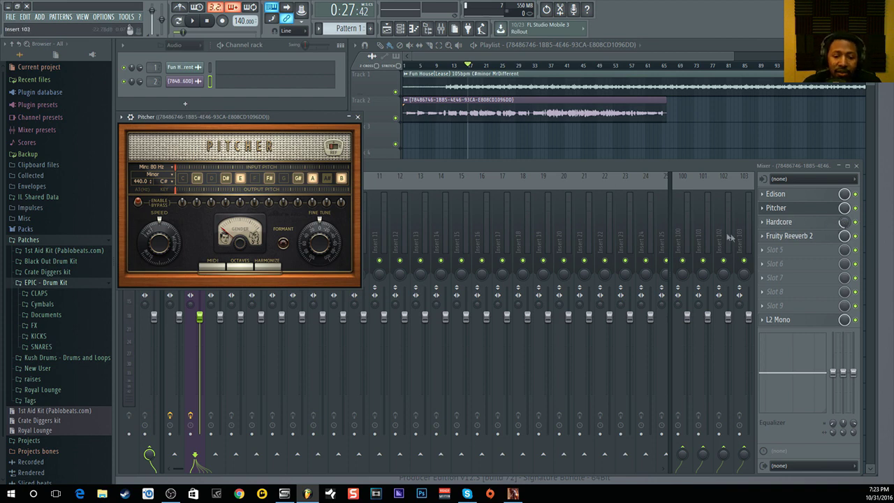
Open Fruity Reeverb 2 on the vocal track, adjust its low cut, 2.3 kHz high cut and room size, and raise the wet level slightly.
{"action": "left_click", "coordinate": [808, 236]}
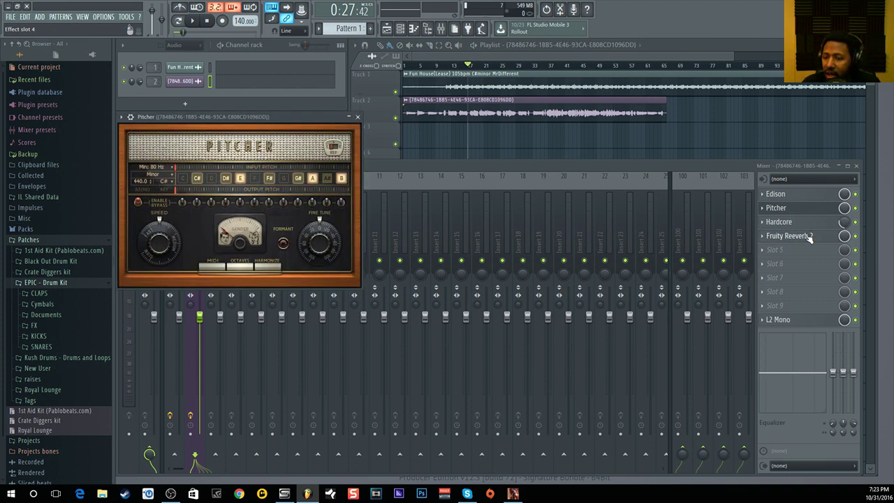
{"action": "left_click_drag", "start_coordinate": [271, 103], "coordinate": [255, 121]}
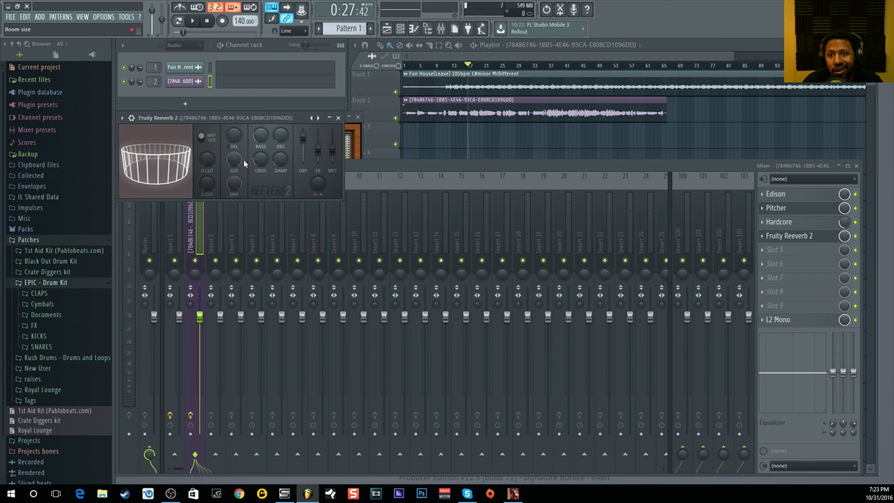
{"action": "left_click_drag", "start_coordinate": [208, 192], "coordinate": [208, 188]}
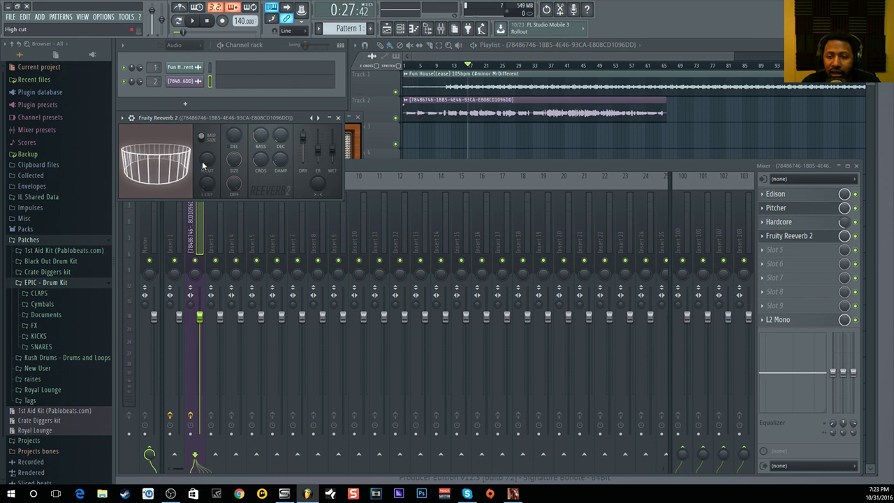
{"action": "left_click_drag", "start_coordinate": [206, 159], "coordinate": [206, 155]}
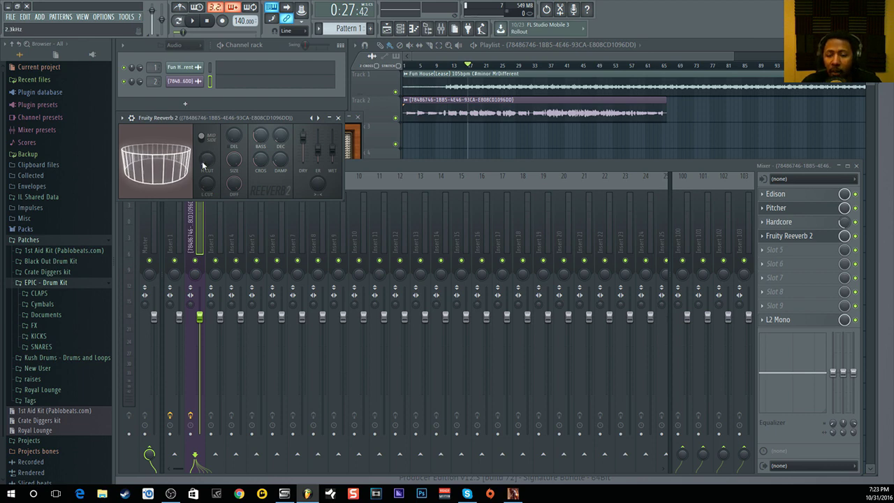
{"action": "left_click_drag", "start_coordinate": [234, 160], "coordinate": [234, 197]}
{"action": "left_click_drag", "start_coordinate": [234, 160], "coordinate": [234, 129]}
{"action": "left_click_drag", "start_coordinate": [333, 149], "coordinate": [333, 145]}
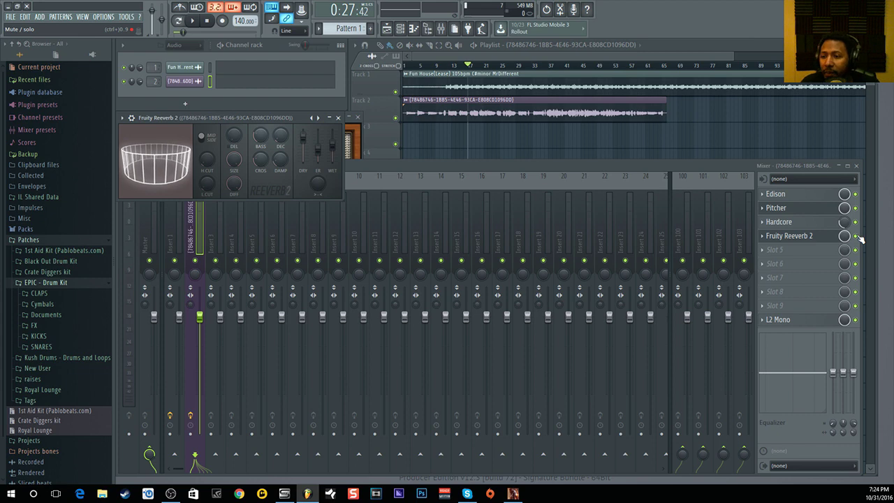
Mute the beat on Track 1 and play the vocal alone, comparing it with Fruity Reeverb 2 bypassed and enabled.
{"action": "left_click", "coordinate": [441, 29]}
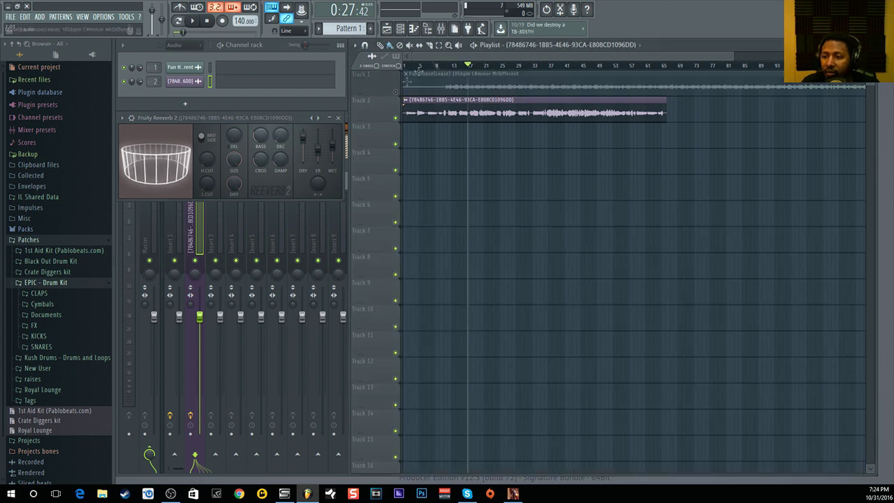
{"action": "left_click", "coordinate": [441, 29]}
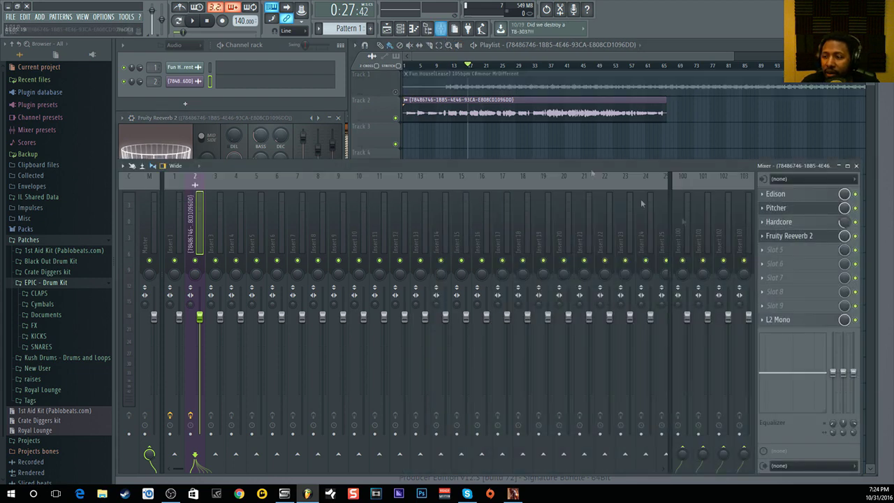
{"action": "left_click", "coordinate": [856, 237]}
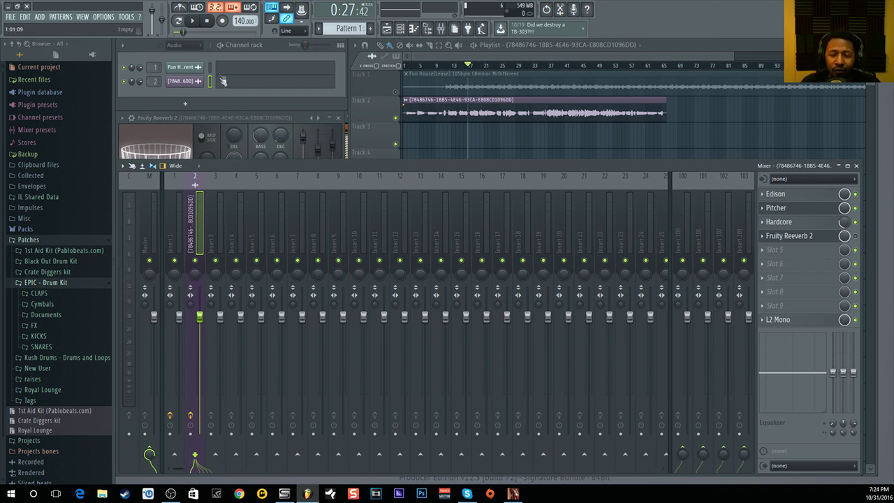
{"action": "left_click", "coordinate": [195, 22]}
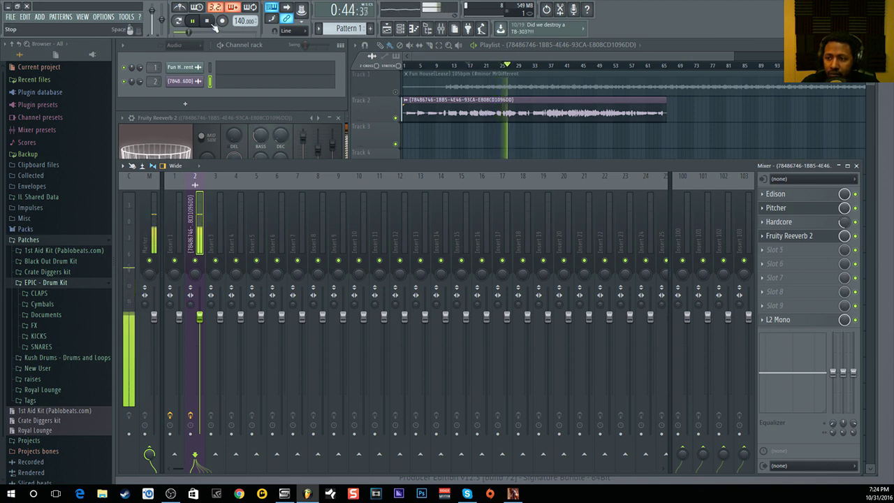
{"action": "left_click", "coordinate": [215, 25]}
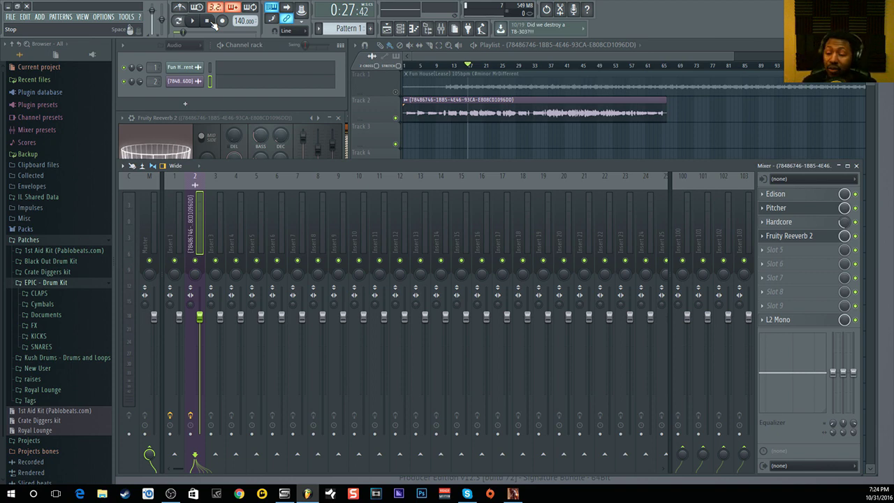
Open the L2 Mono limiter on the vocal track to view its settings, and close it.
{"action": "left_click", "coordinate": [798, 323]}
{"action": "left_click", "coordinate": [798, 322]}
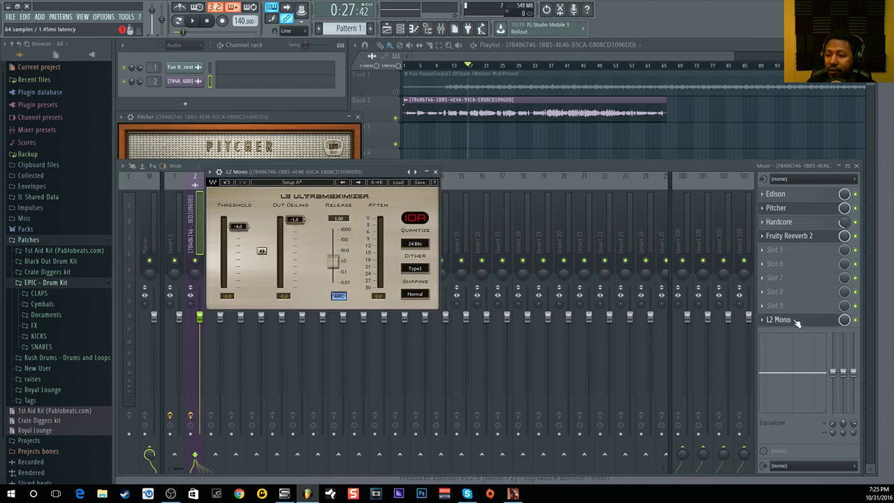
{"action": "left_click", "coordinate": [798, 323]}
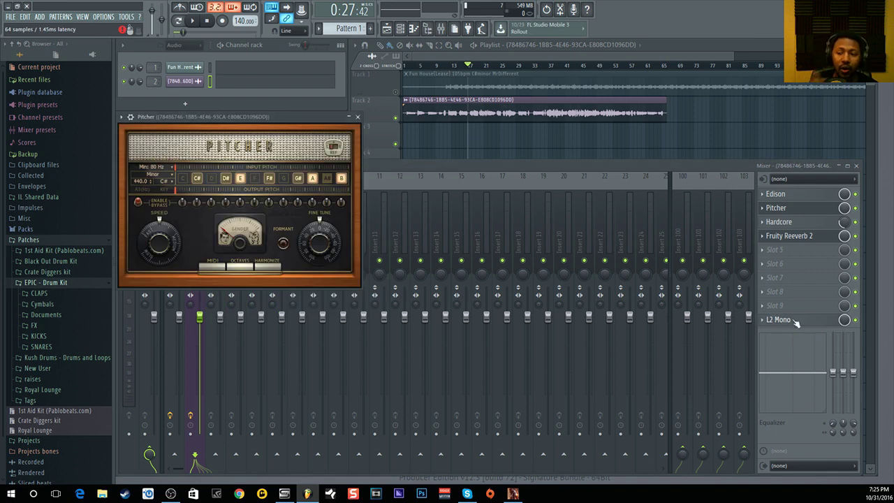